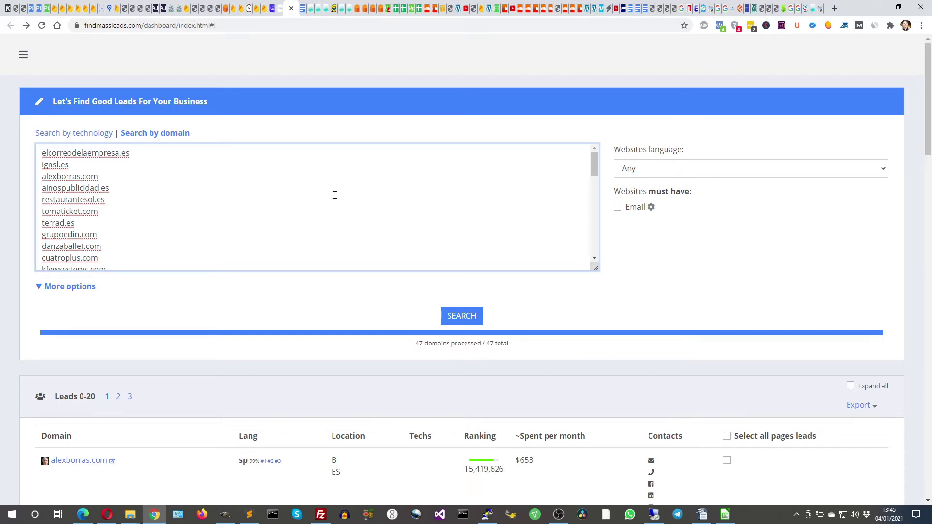
- Scroll through the results and expand the alexborras.com lead to show its technologies and contacts
scroll(239, 187, "down", 5)
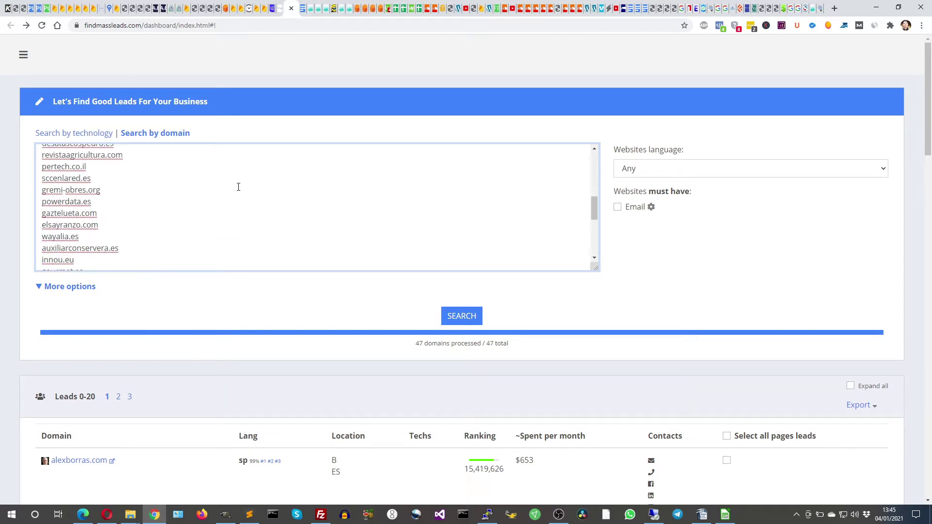
scroll(238, 186, "up", 6)
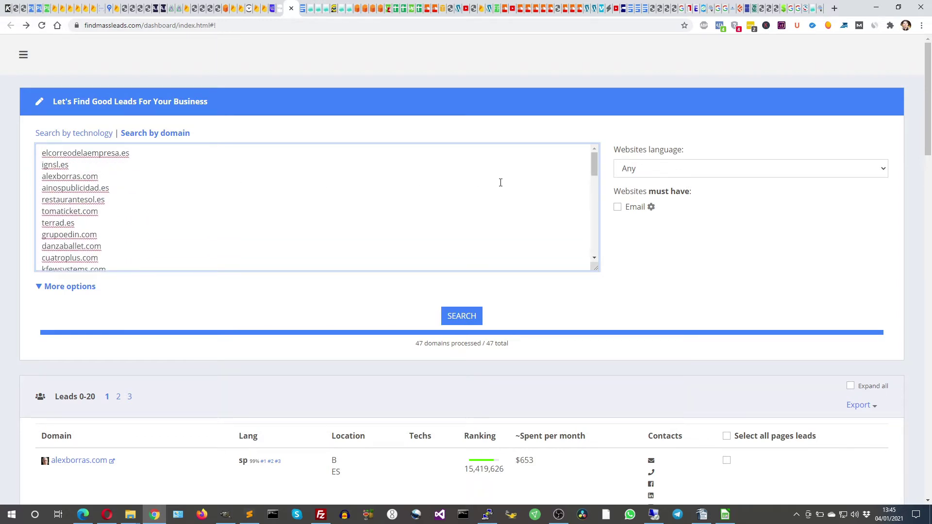
scroll(687, 267, "down", 1)
scroll(687, 267, "down", 2)
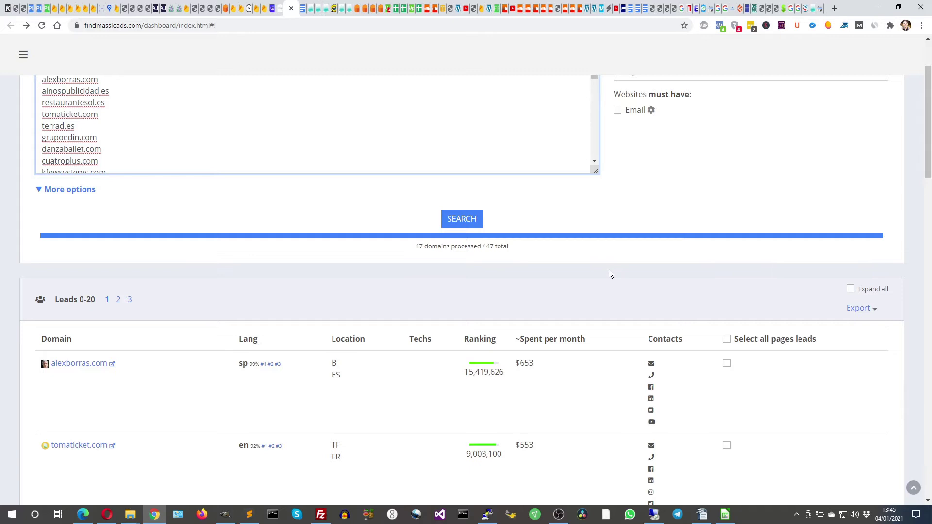
scroll(609, 270, "down", 1)
scroll(760, 241, "down", 3)
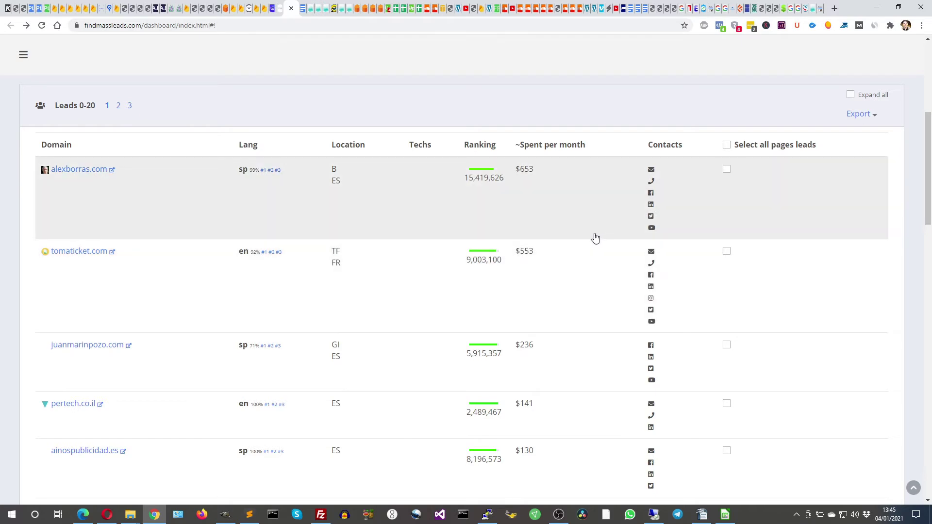
left_click(594, 236)
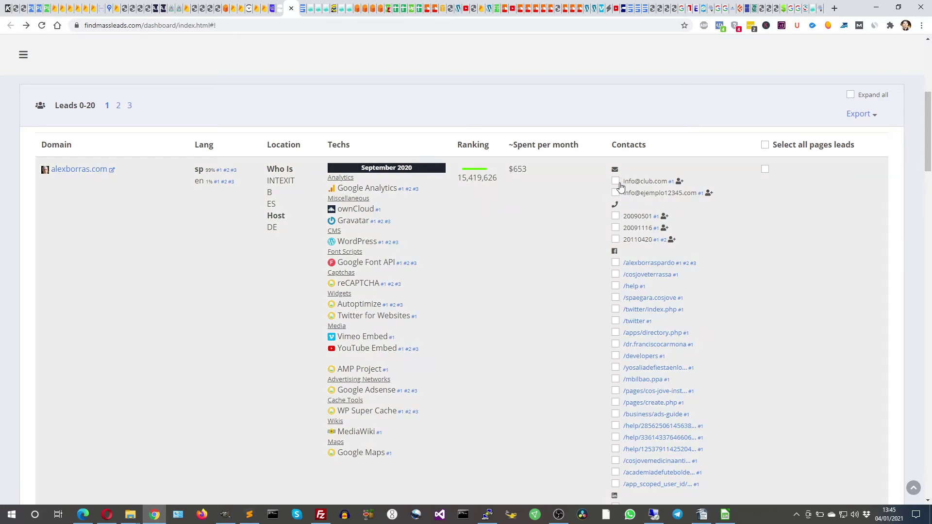
- Tick the alexborras.com lead's first e-mail address and bring up the export options for selected leads
scroll(621, 209, "up", 1)
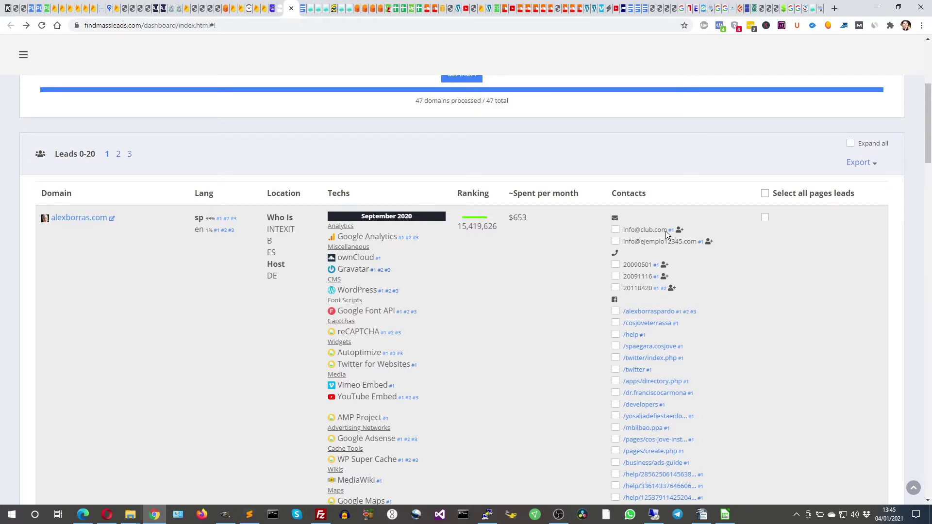
left_click(616, 229)
left_click(859, 164)
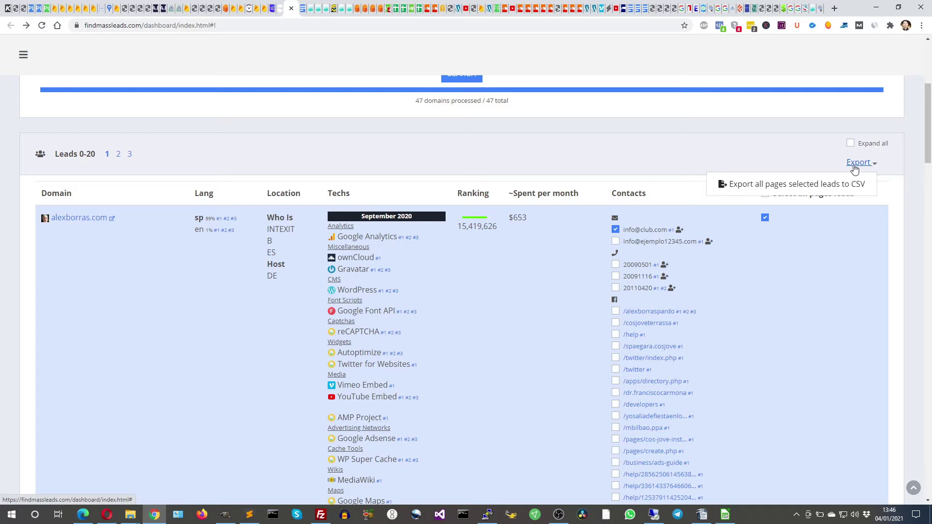
- Return to the top and show the sidebar with Get Started, Find Leads, Help, Account and Logout
scroll(831, 87, "up", 5)
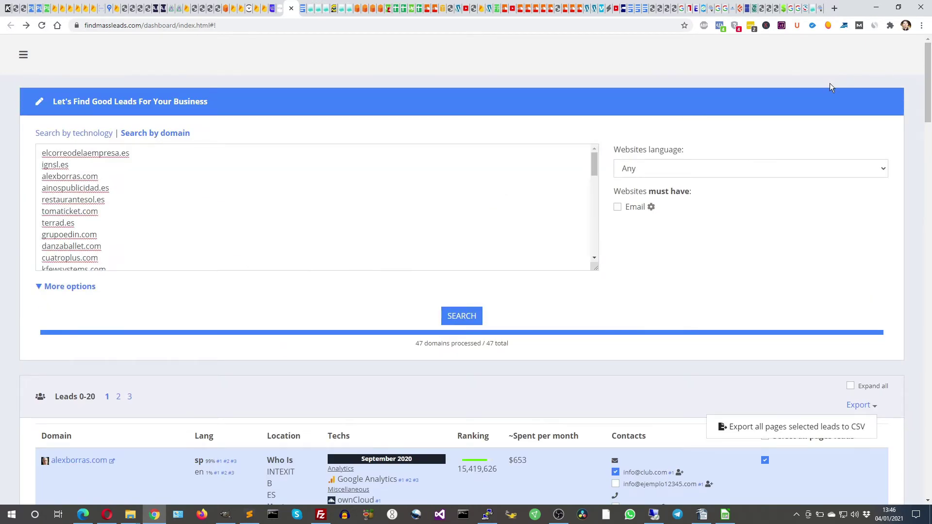
left_click(23, 55)
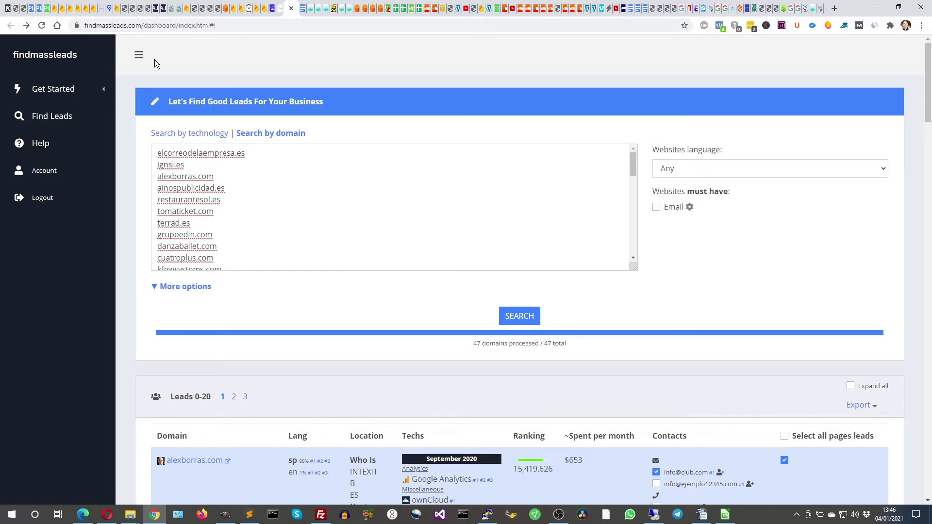
left_click(191, 135)
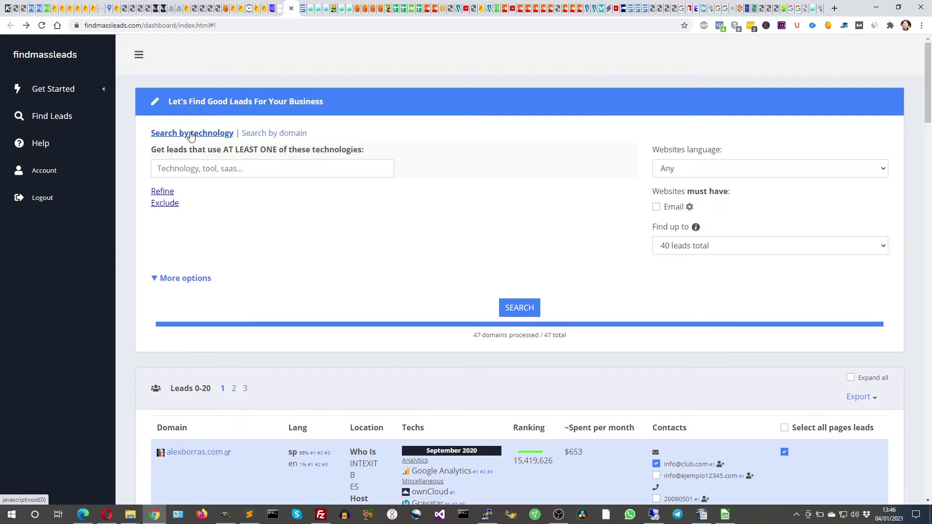
left_click(272, 137)
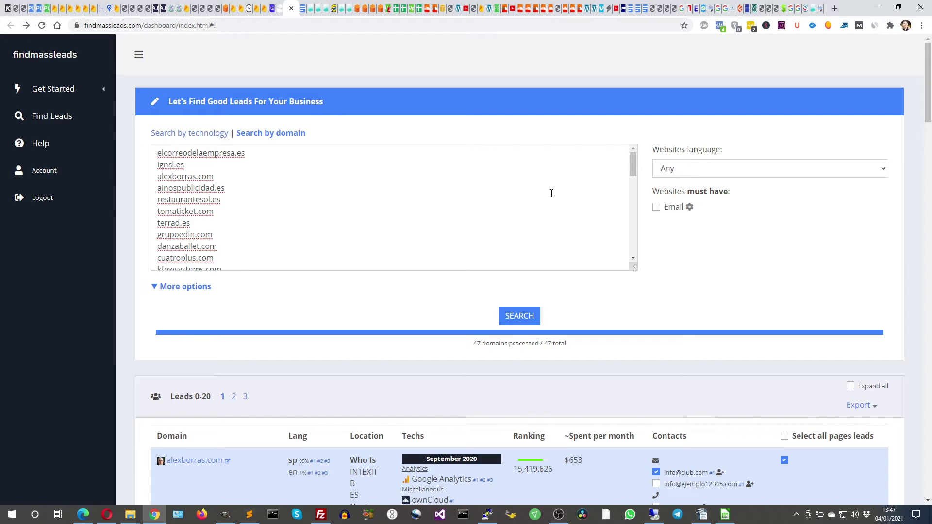
- In Edge, paste the domain list into the free Bulk email finder and get addresses for 10 domains
left_click(83, 515)
left_click(276, 8)
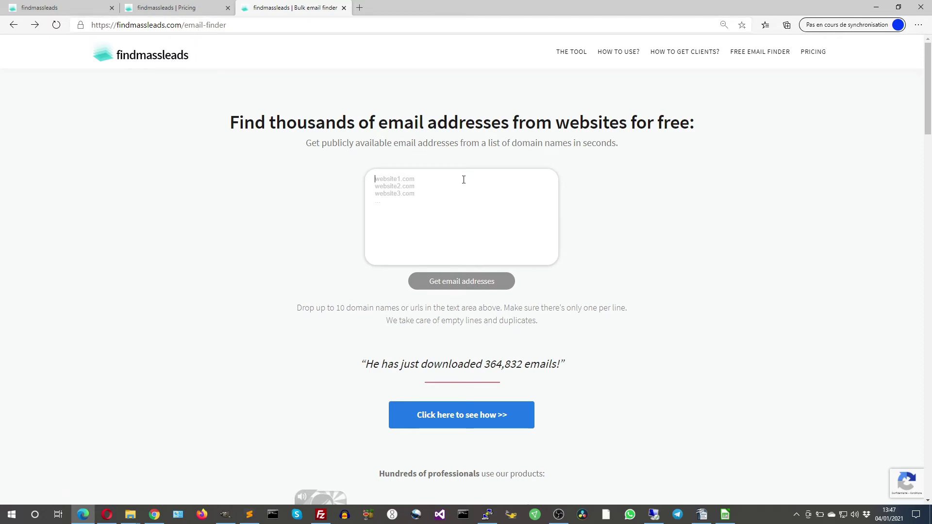
key("ctrl+v")
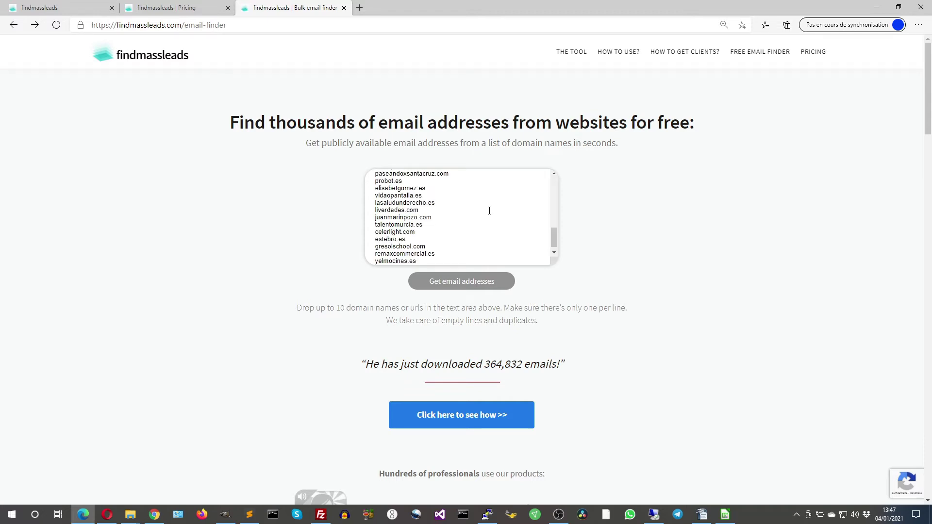
left_click(493, 281)
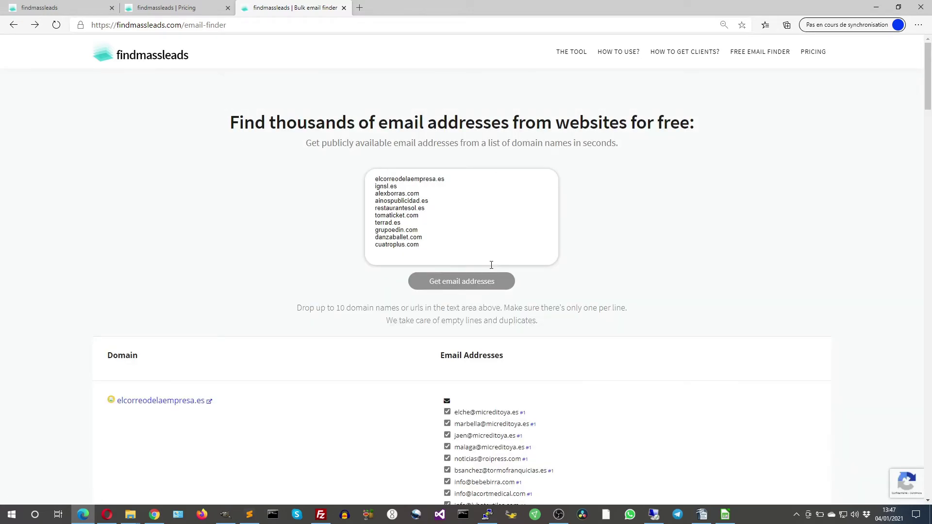
scroll(586, 220, "down", 3)
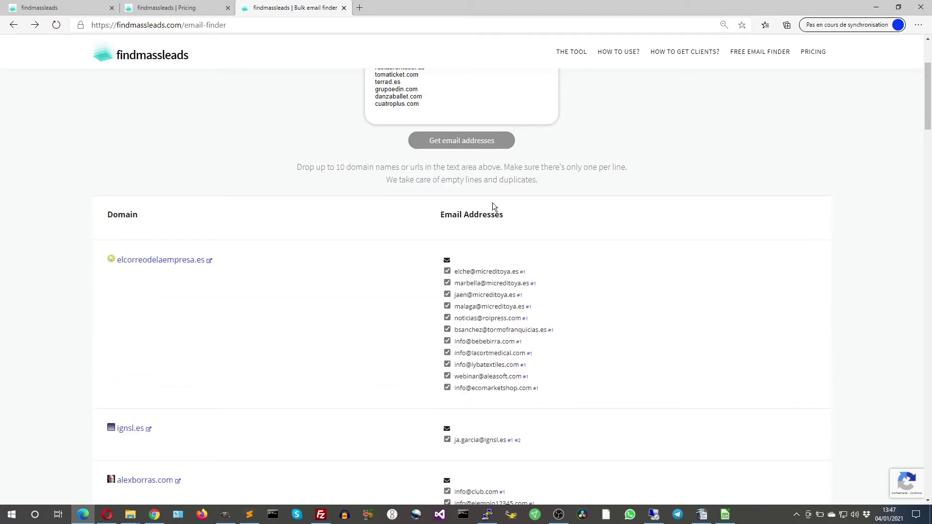
scroll(497, 208, "down", 20)
scroll(498, 208, "up", 1)
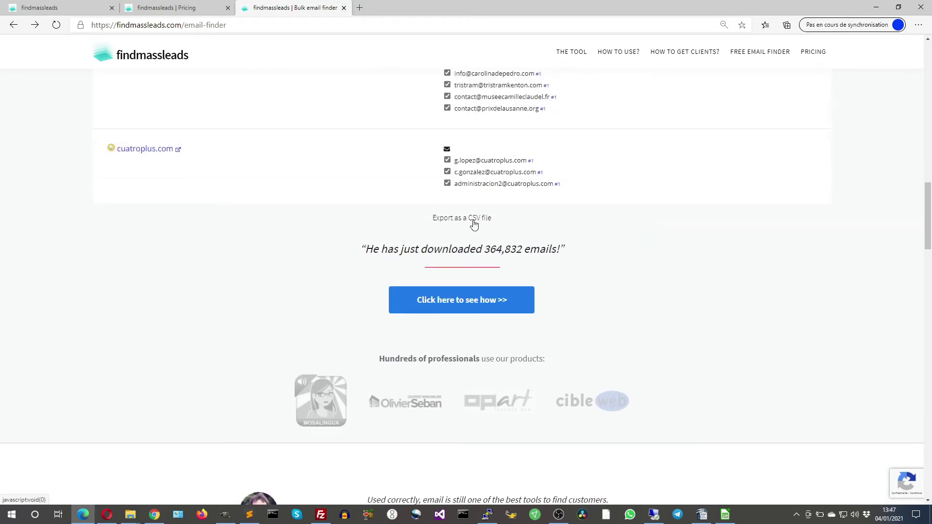
left_click_drag(928, 216, 928, 76)
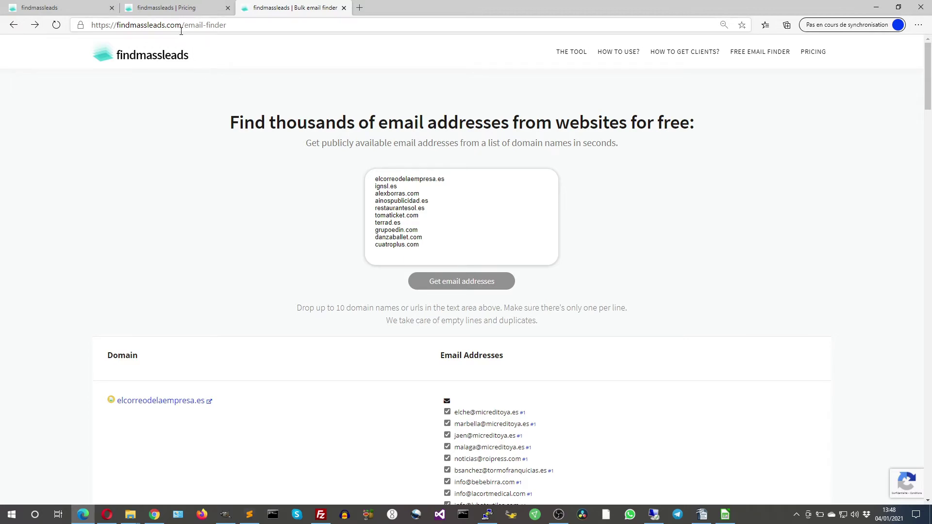
- Check monthly pricing, showing the Unlimited plan at $37 / month, then return to the dashboard
left_click(179, 9)
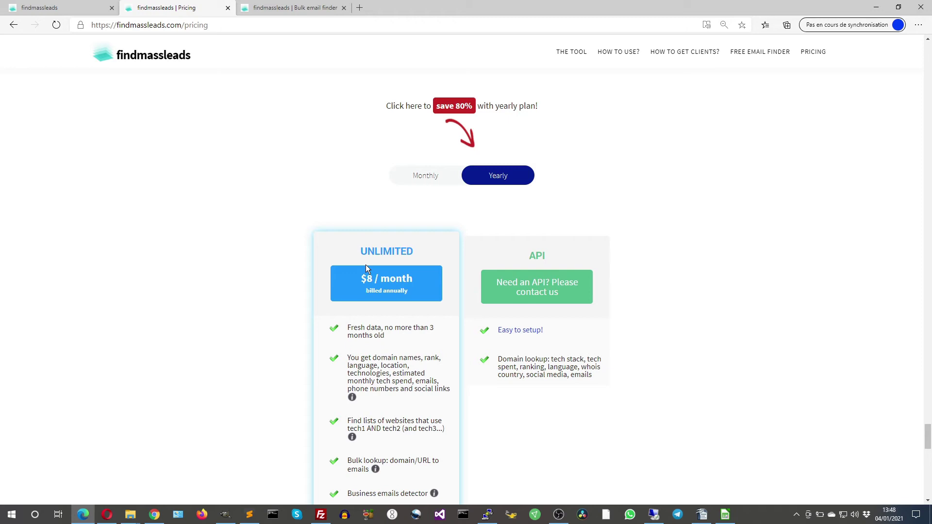
left_click(444, 186)
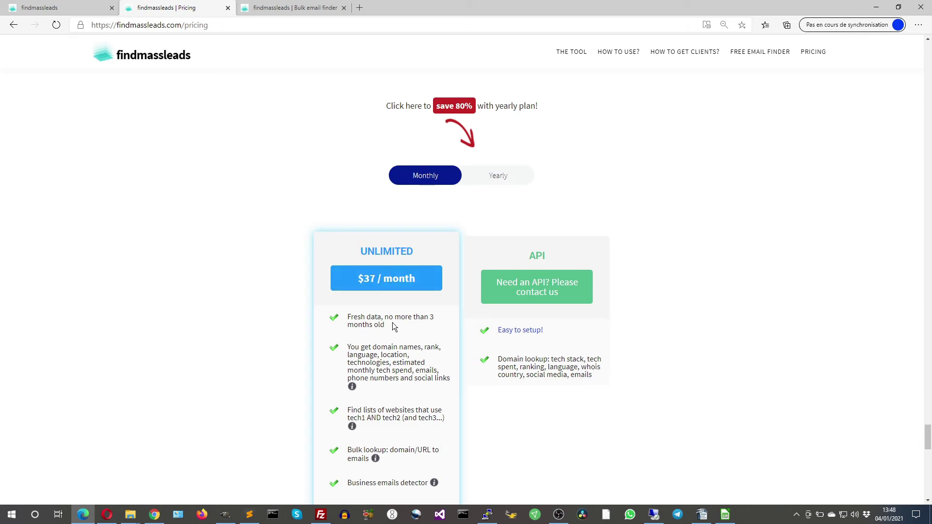
left_click(334, 272)
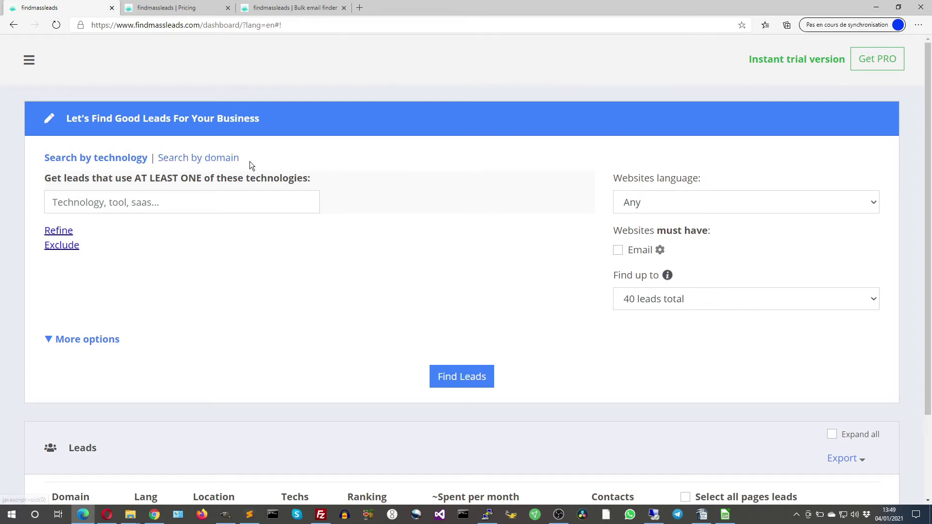
- Revisit pricing, switch the dashboard to Search by domain, then return to the bulk email finder results
left_click(216, 7)
double_click(536, 255)
left_click(78, 14)
left_click(216, 159)
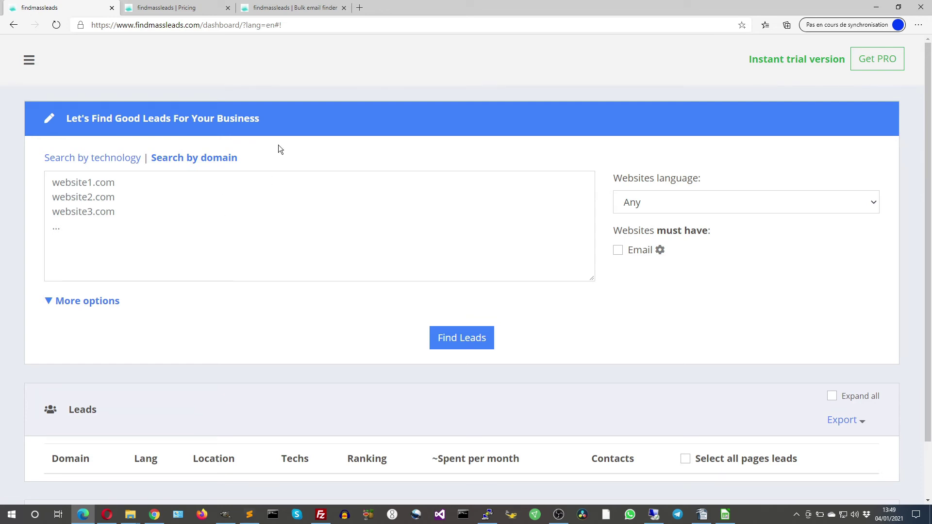
left_click(287, 11)
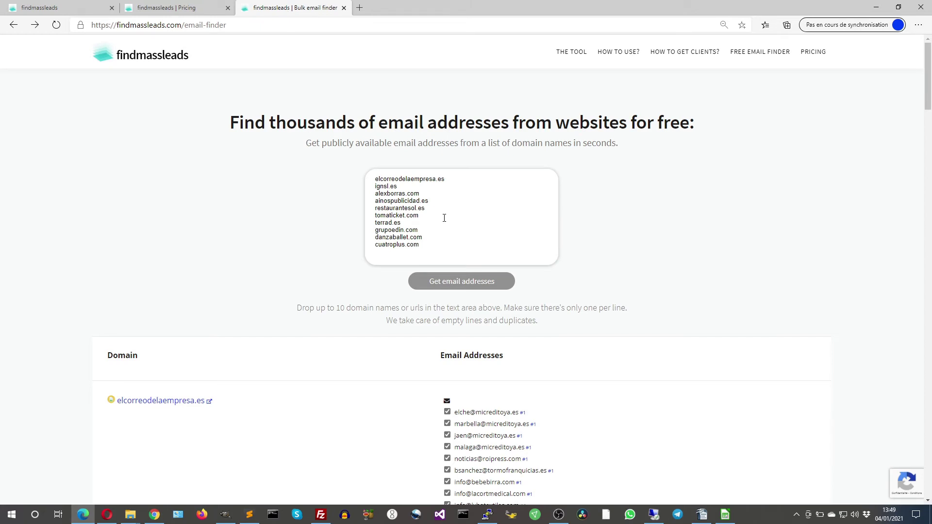
- In Chrome, paste the full domain list into the domain search and run Find Leads on all 47 domains
left_click(154, 515)
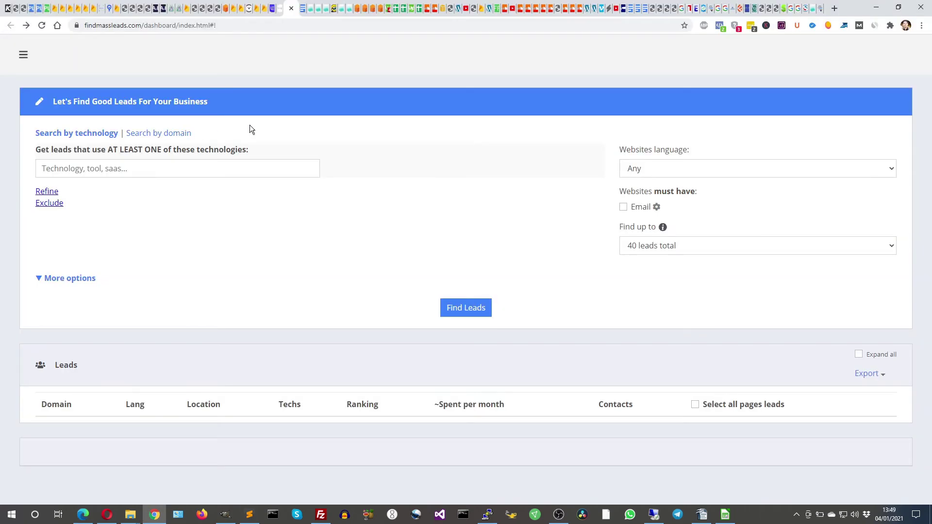
left_click(175, 135)
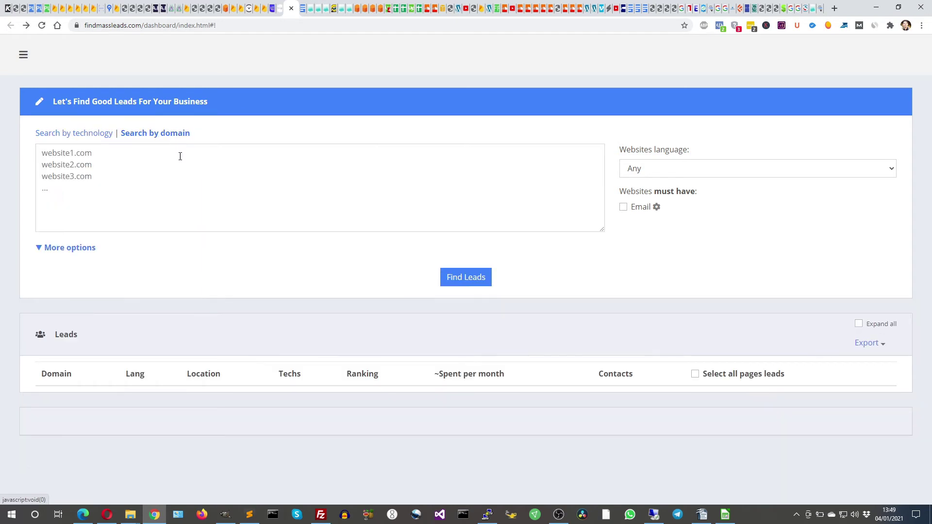
left_click(191, 184)
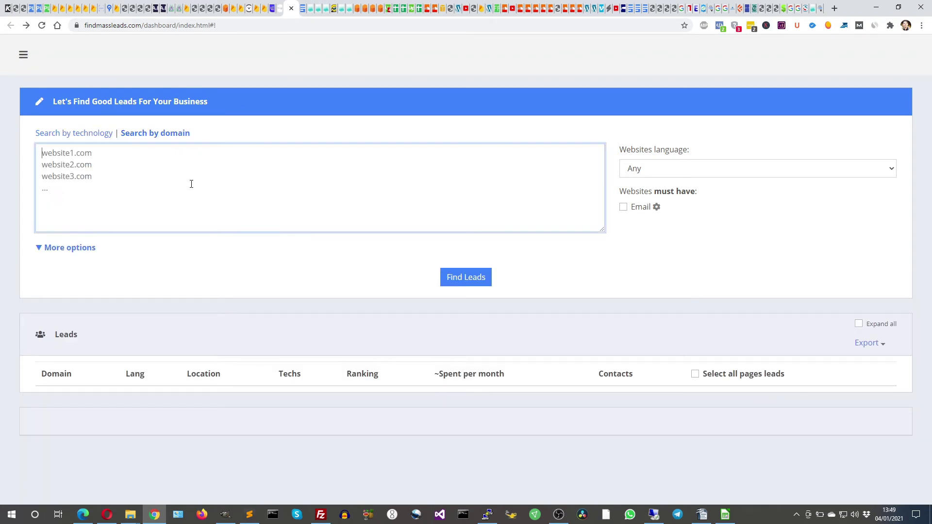
key("ctrl+v")
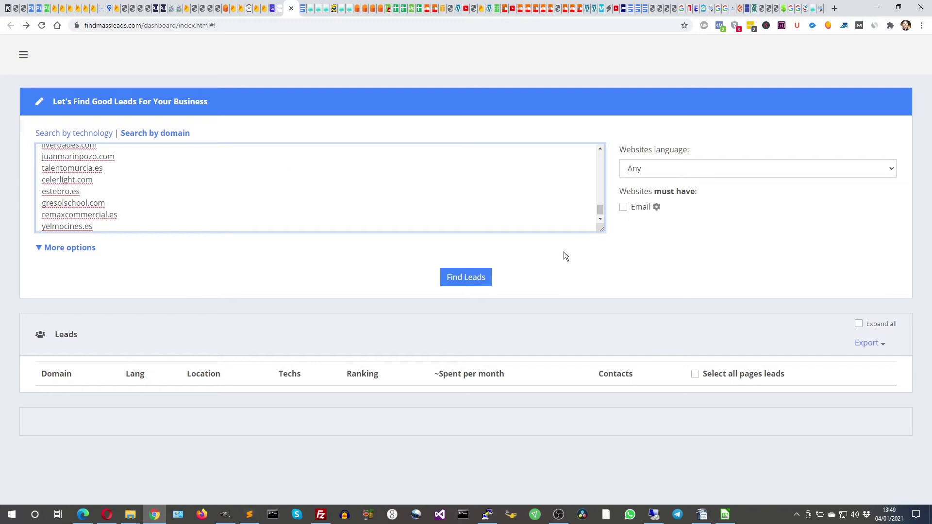
left_click(486, 277)
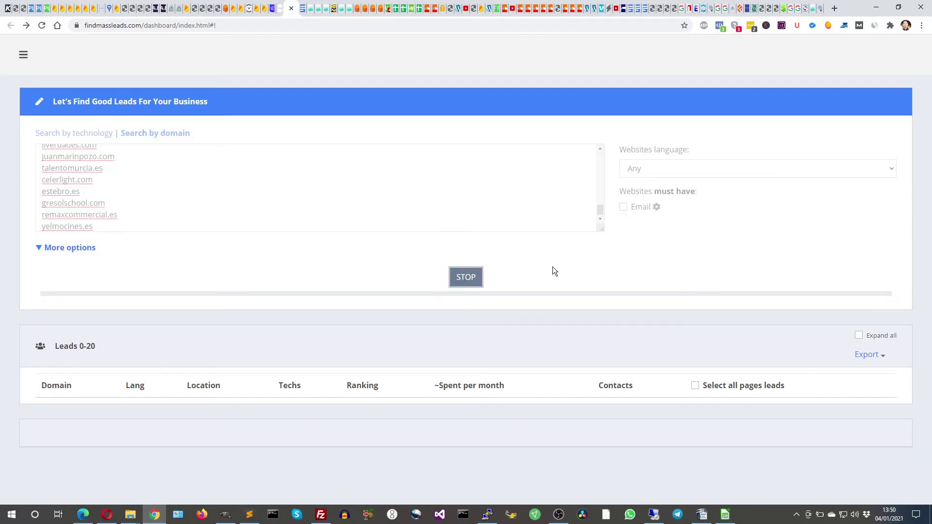
scroll(580, 215, "down", 2)
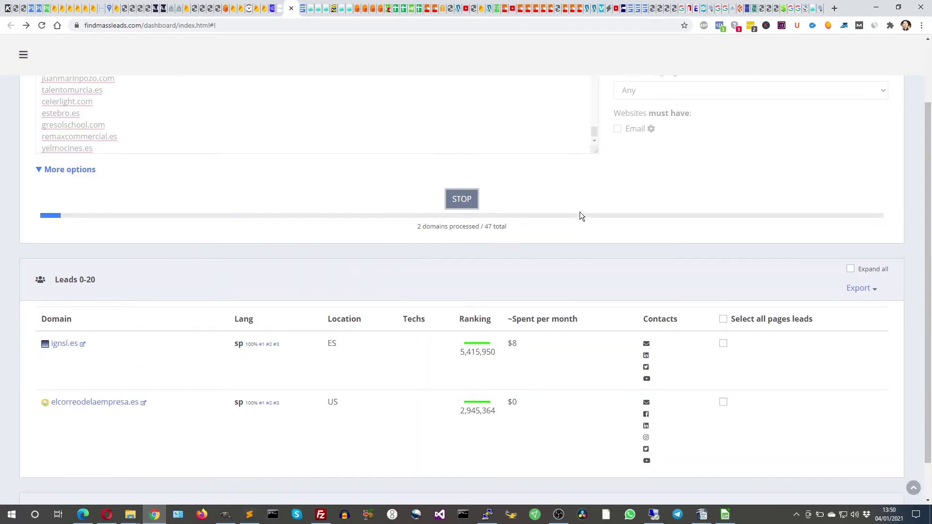
scroll(582, 217, "down", 1)
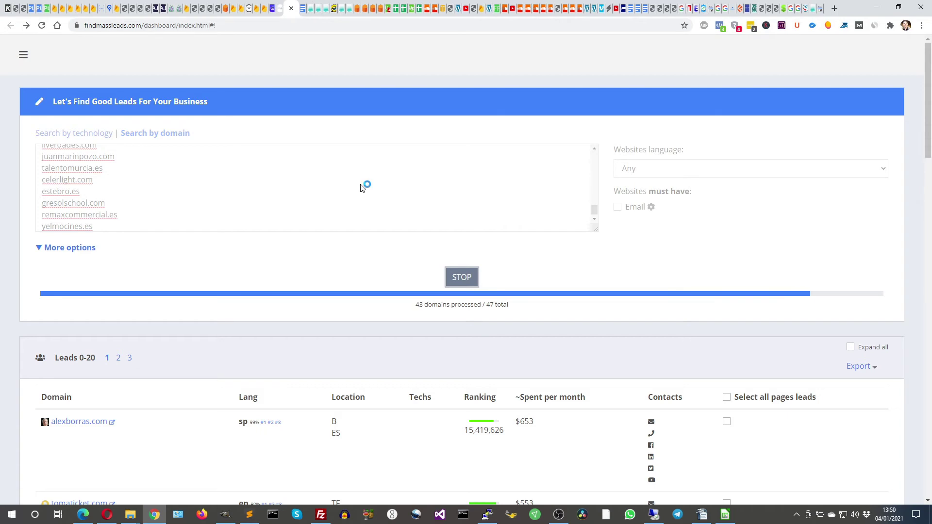
- Expand the alexborras.com lead to show its Who Is, host, technology list and contact details
left_click(516, 253)
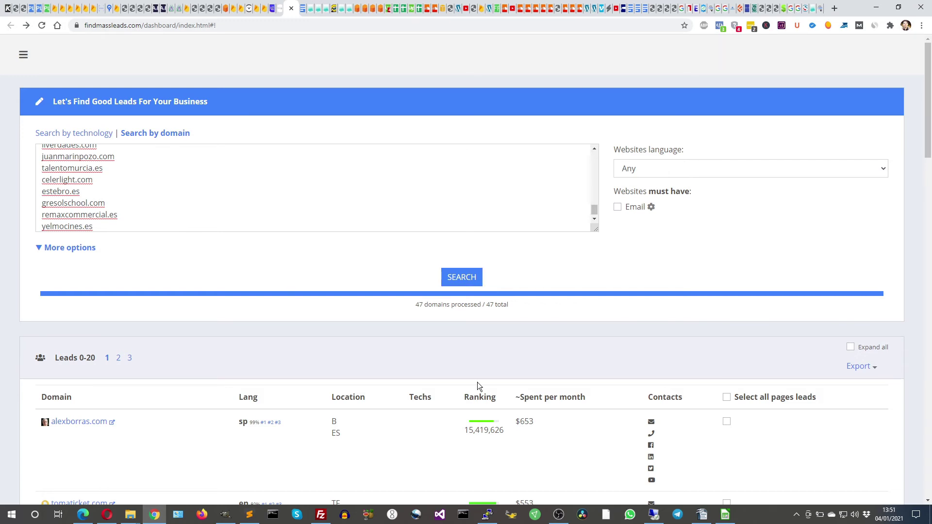
scroll(464, 346, "down", 3)
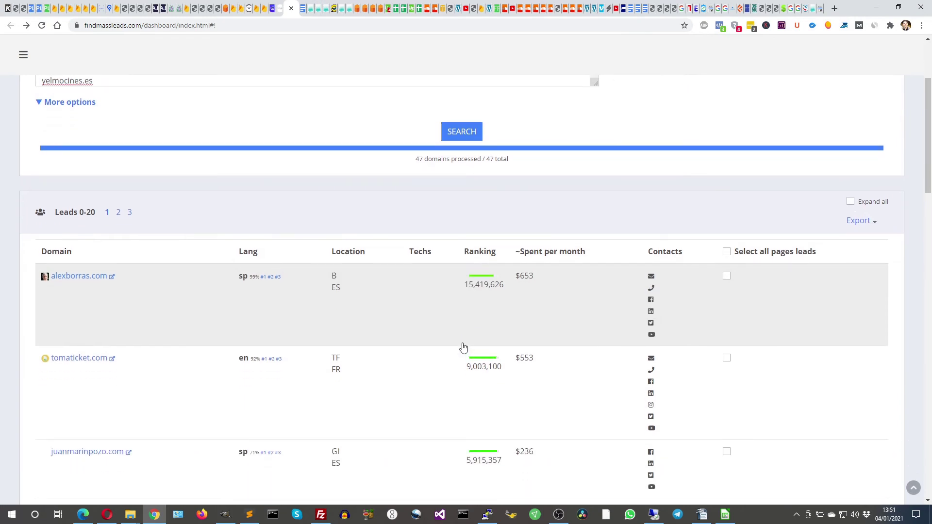
left_click(436, 329)
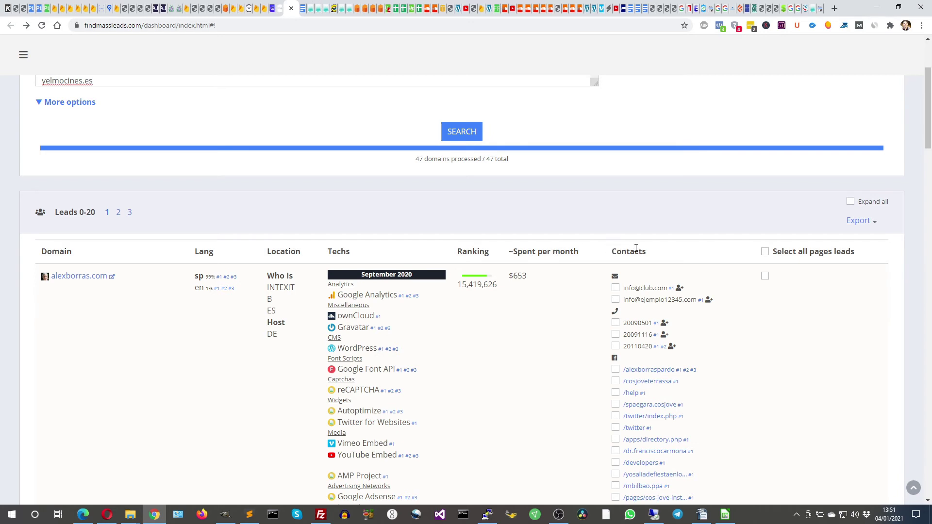
scroll(651, 318, "down", 1)
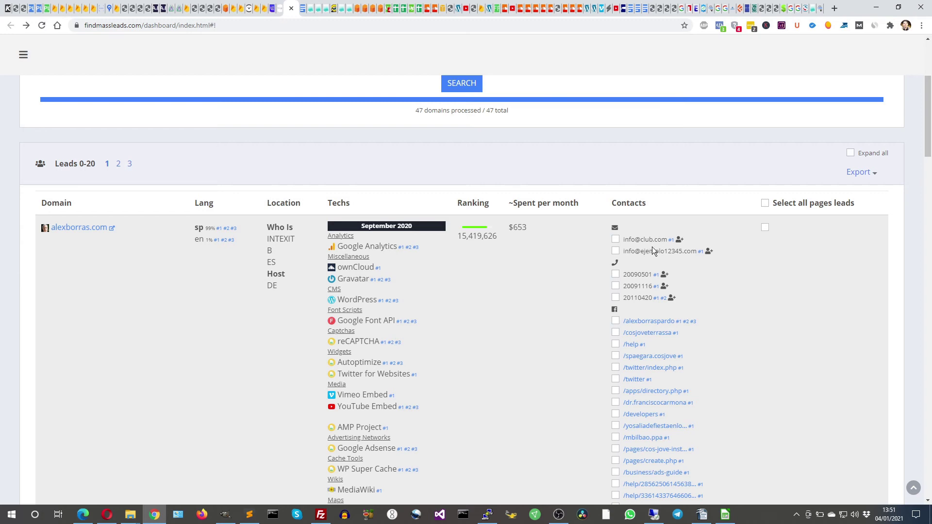
left_click(672, 241)
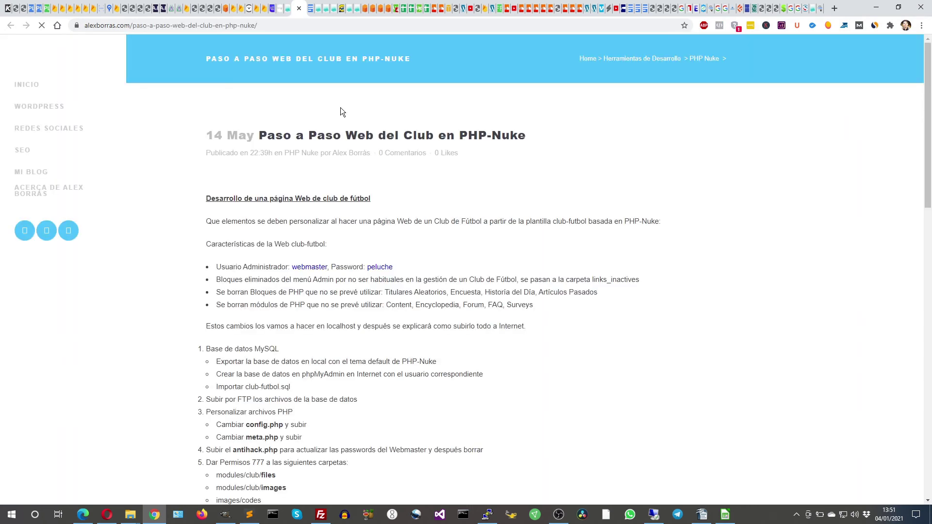
scroll(575, 202, "down", 15)
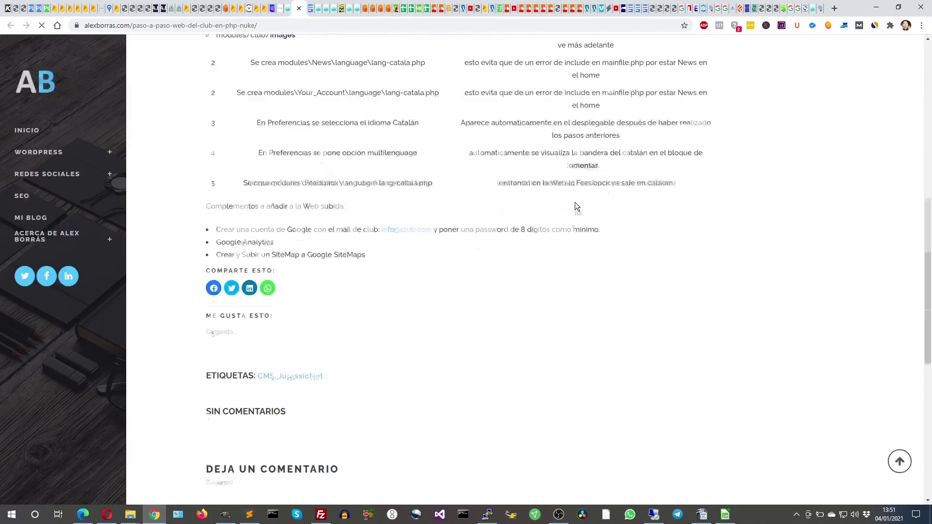
scroll(578, 211, "down", 4)
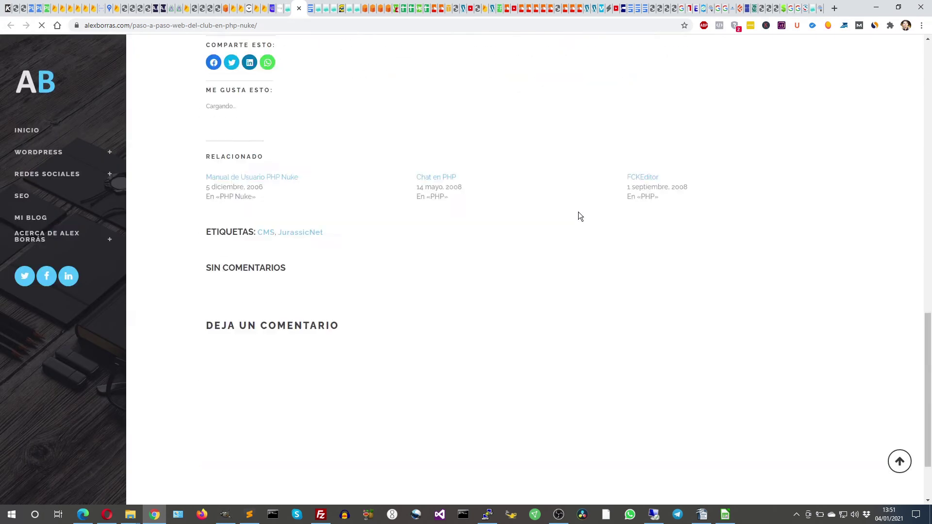
scroll(578, 212, "up", 5)
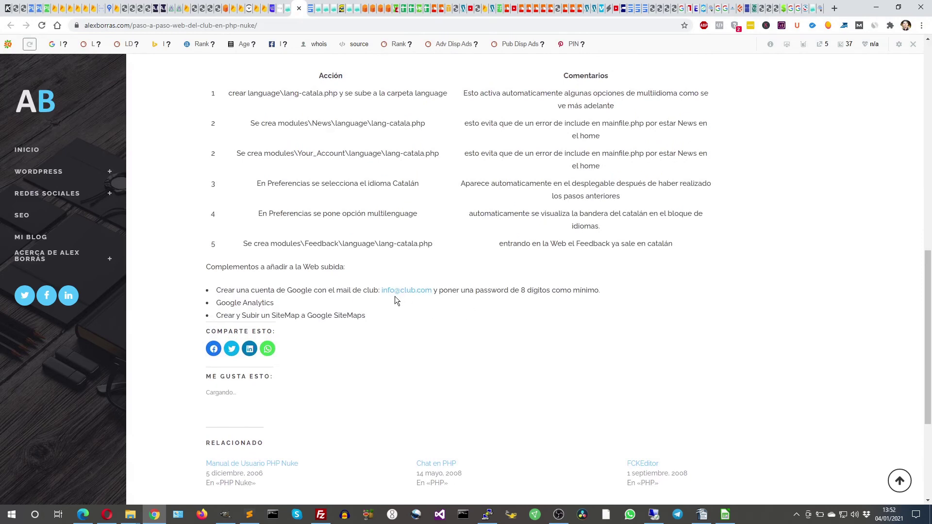
left_click(288, 12)
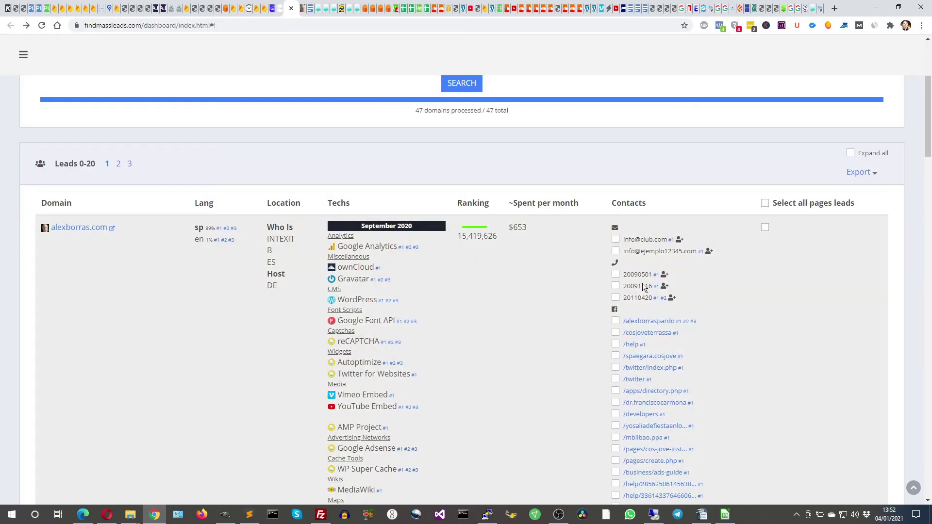
- Collapse alexborras.com, select leads on all pages, and export them to CSV as leads (24).csv
left_click(702, 244)
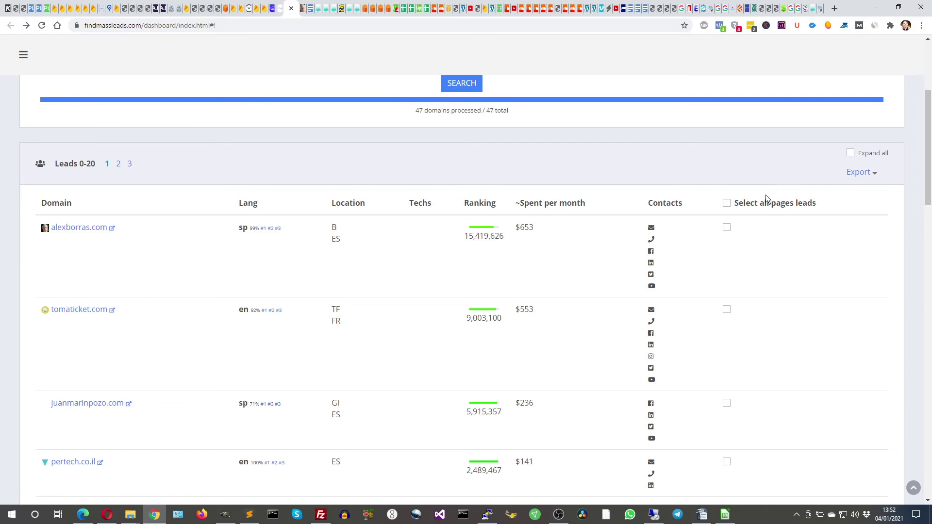
left_click(738, 205)
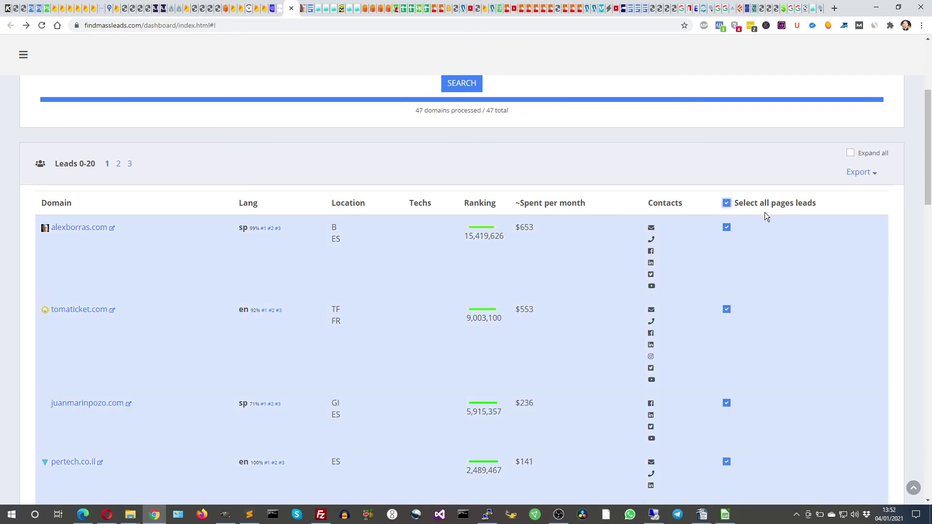
left_click(863, 177)
left_click(833, 194)
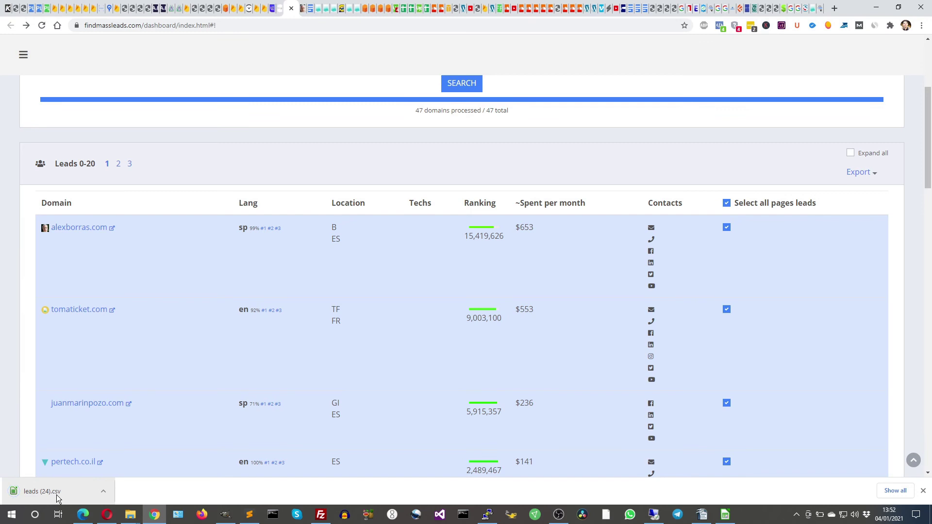
left_click(923, 491)
scroll(550, 311, "up", 1)
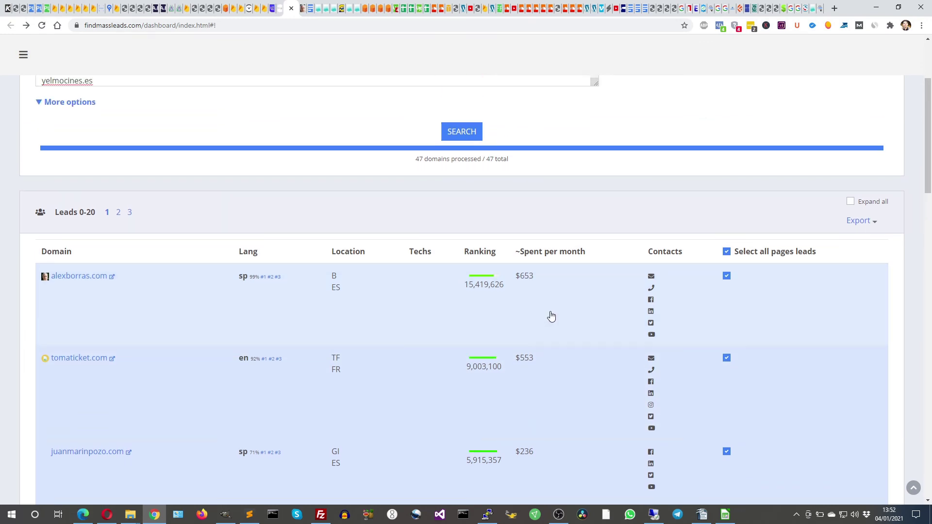
scroll(551, 317, "up", 3)
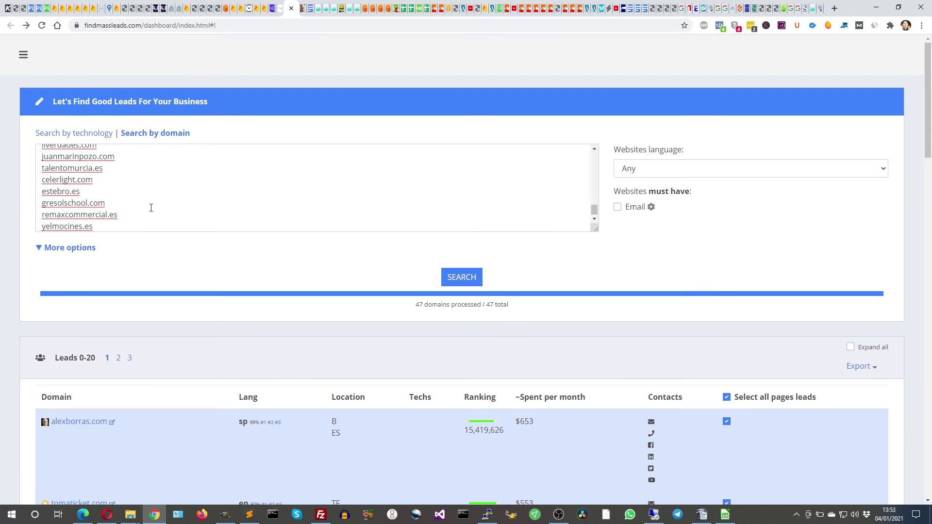
- Under More options, change the Page Rank filter from 'In the top 20,000,000' to Any
left_click(92, 248)
scroll(119, 244, "down", 2)
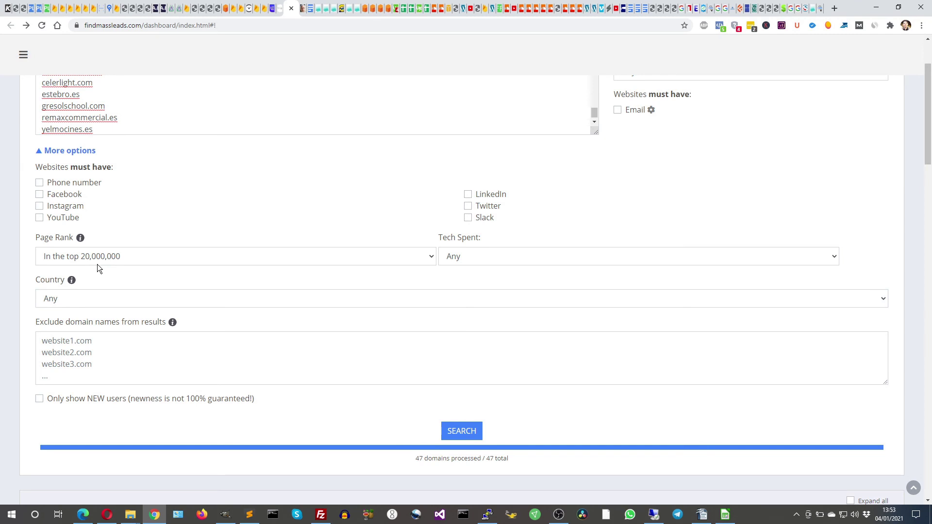
scroll(100, 272, "up", 1)
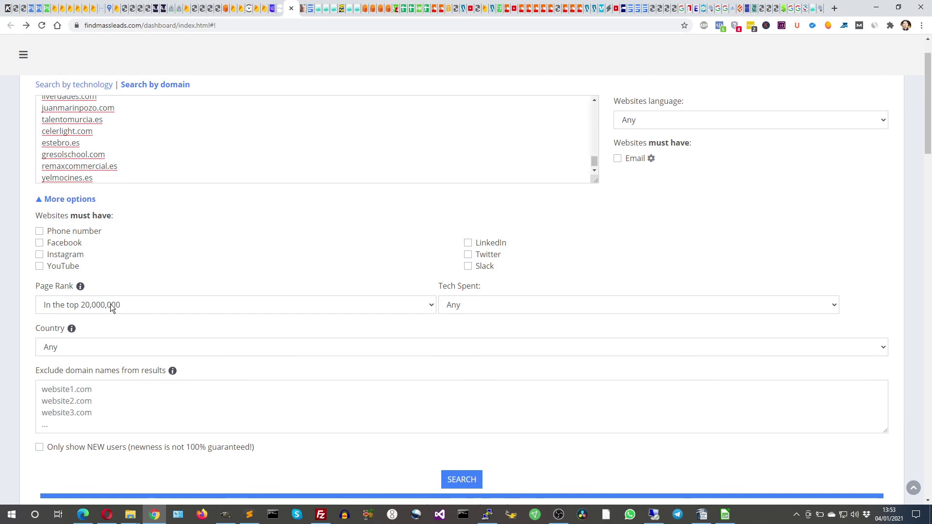
left_click(110, 304)
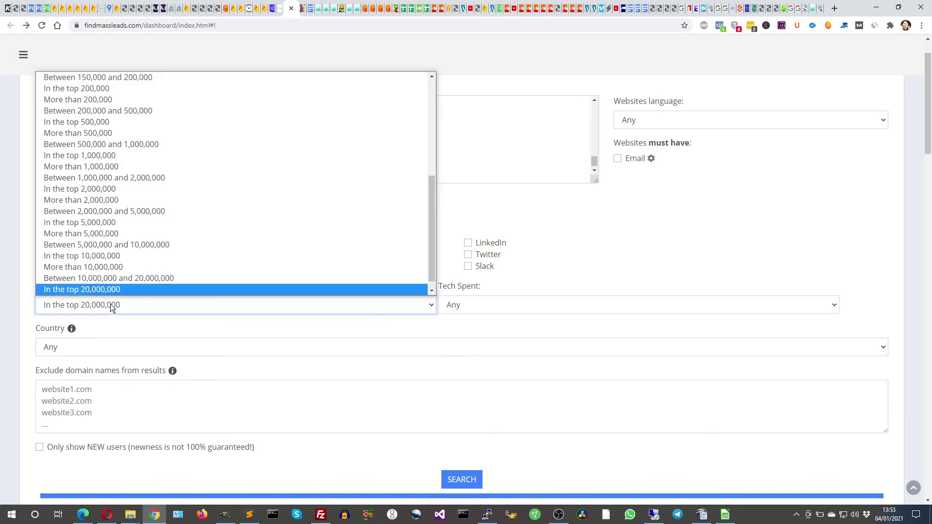
scroll(155, 214, "up", 5)
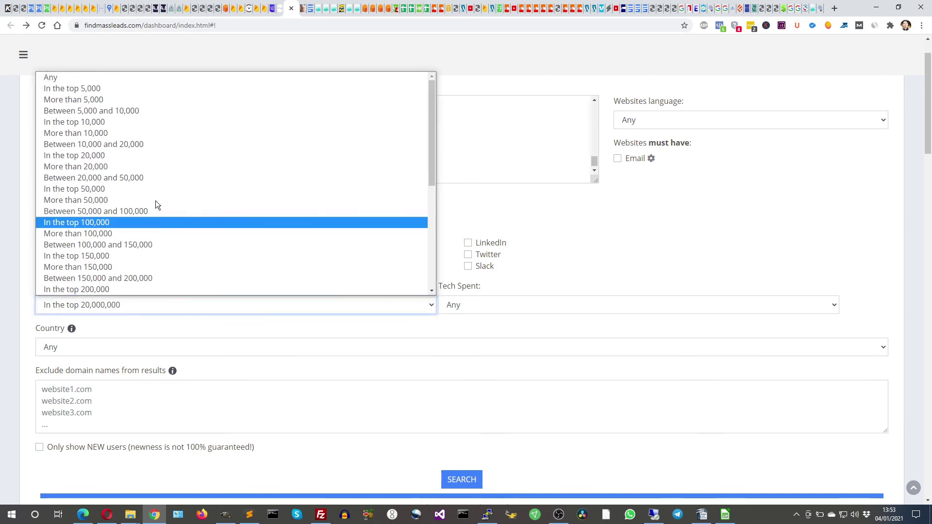
left_click(85, 80)
left_click(83, 203)
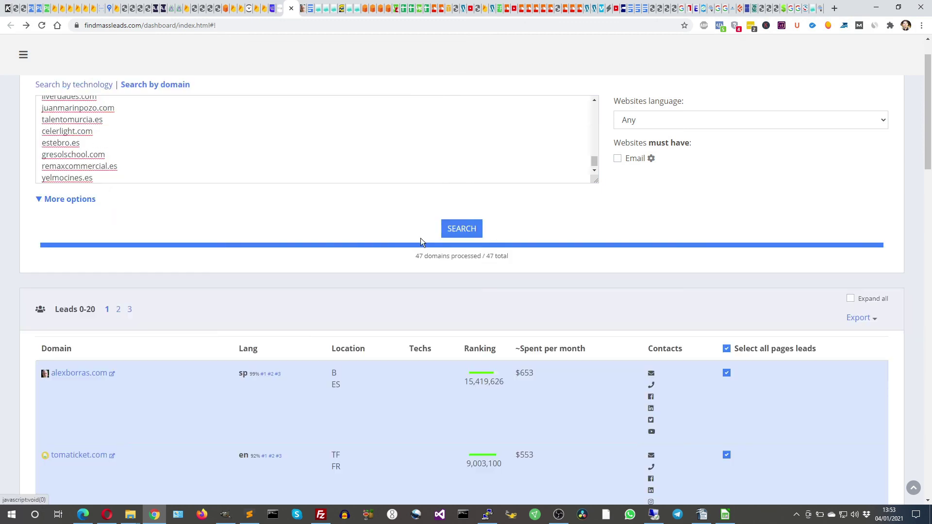
scroll(377, 249, "up", 1)
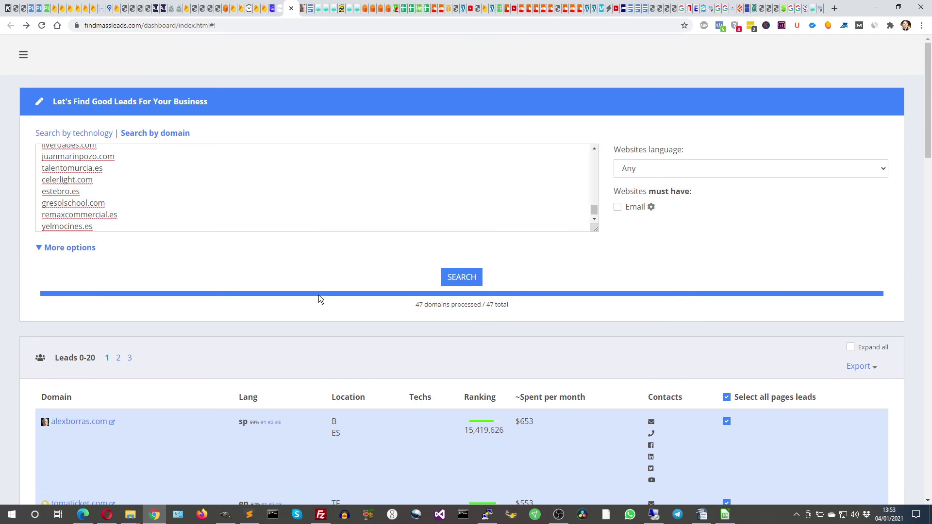
- In Edge, review the pricing plans, then go back to the Bulk email finder results
left_click(83, 514)
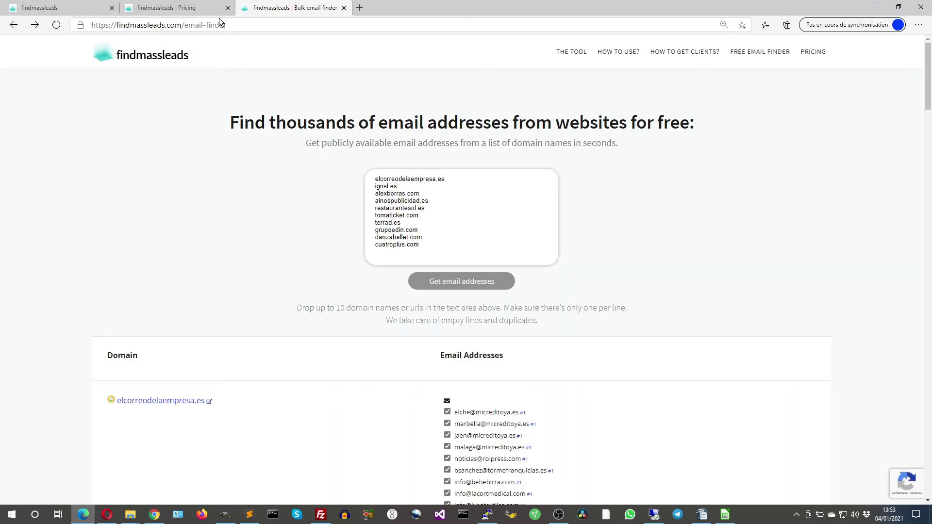
left_click(192, 9)
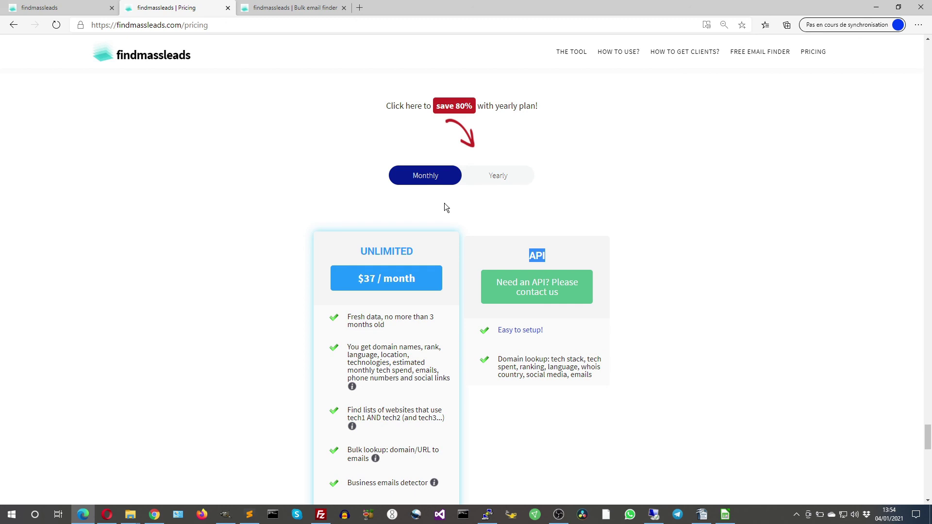
left_click(301, 8)
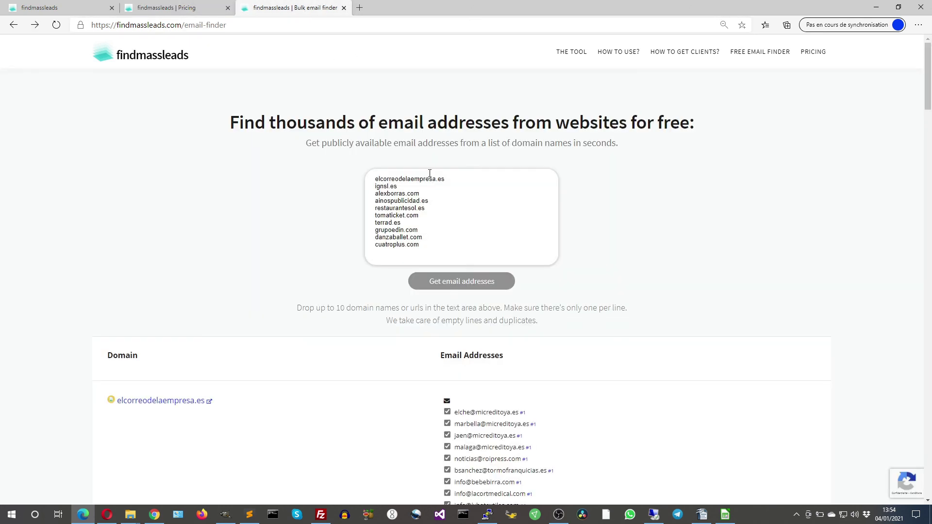